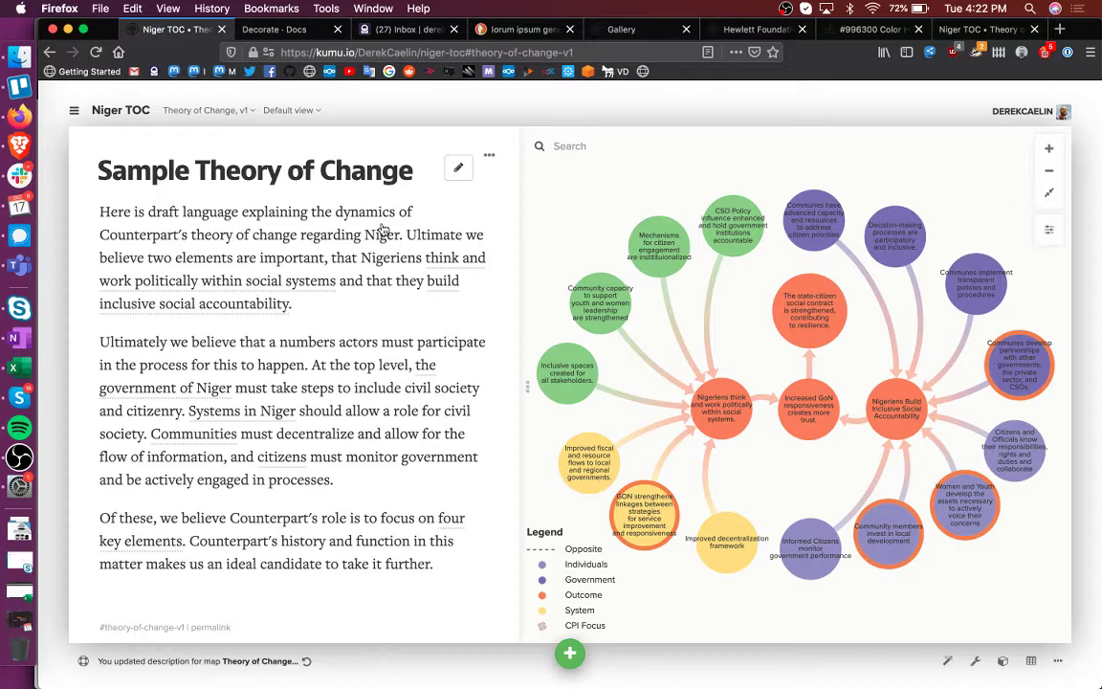
- Trigger the social-systems, inclusive social accountability, purple actor and 'four key elements' CPI-focus showcase links
left_click(444, 253)
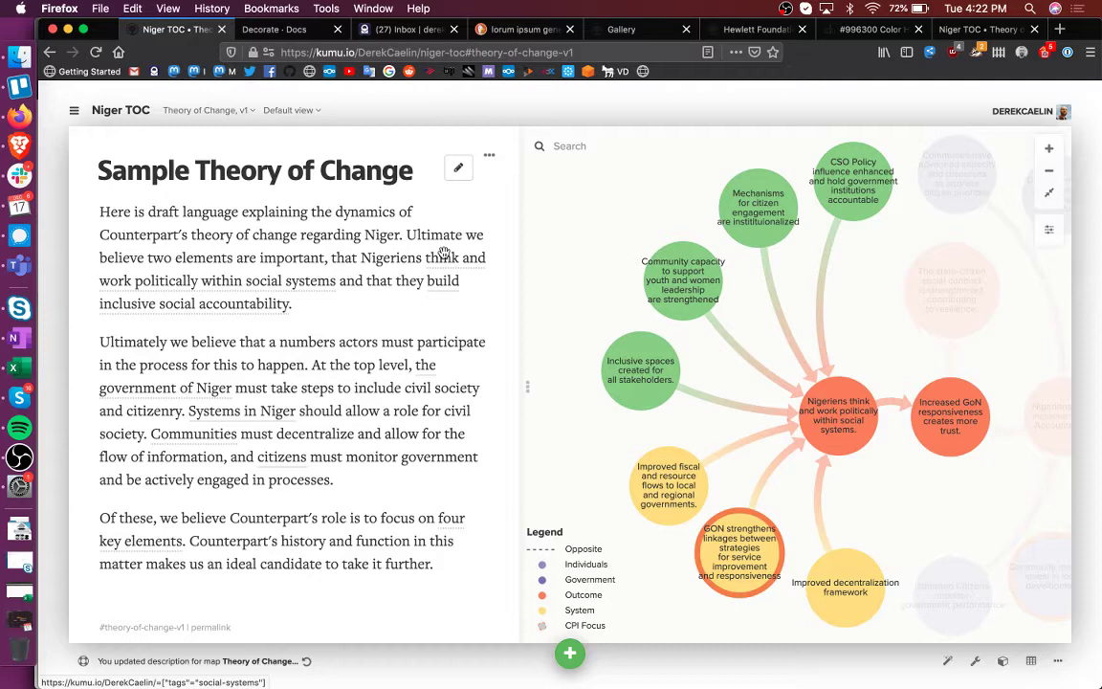
left_click(445, 284)
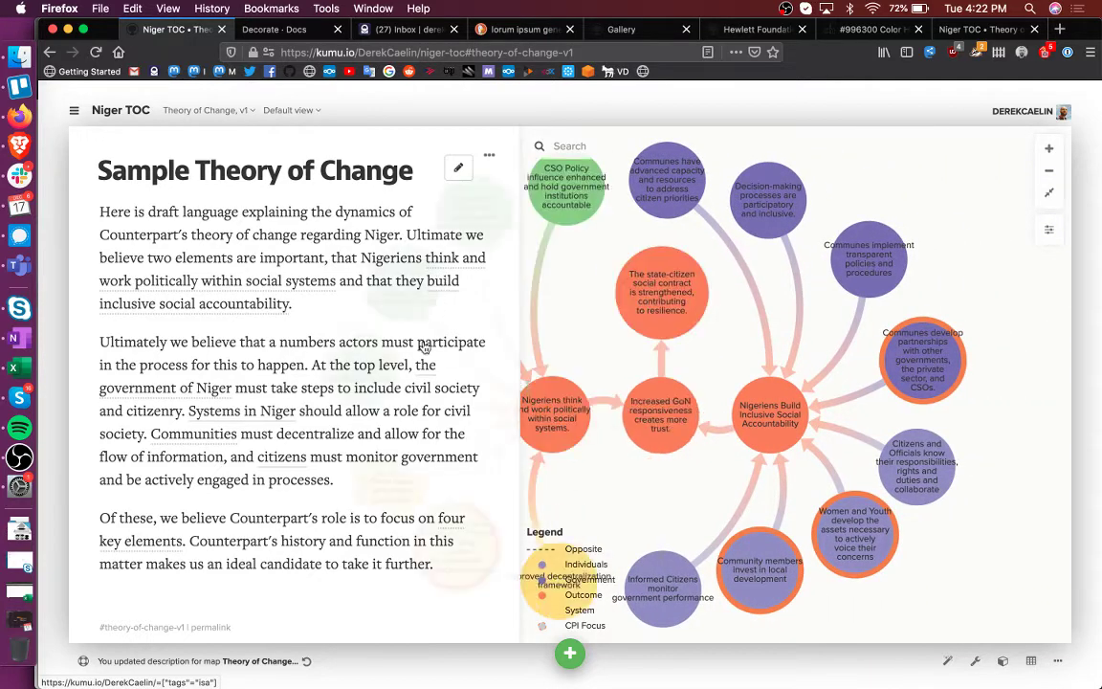
left_click(423, 347)
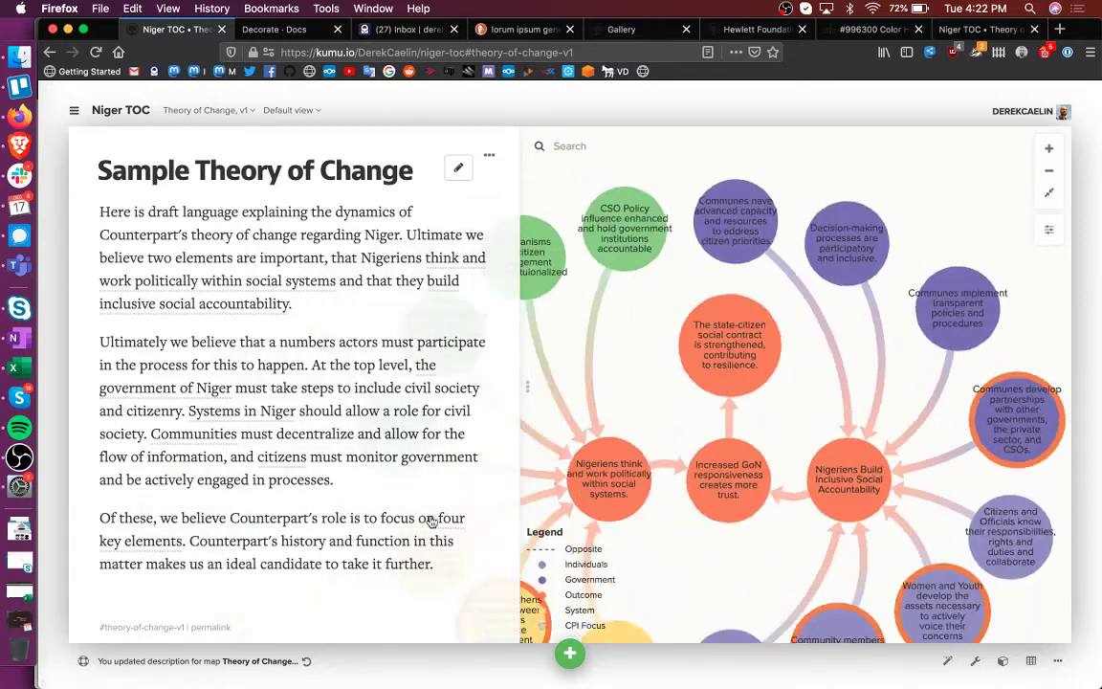
left_click(445, 518)
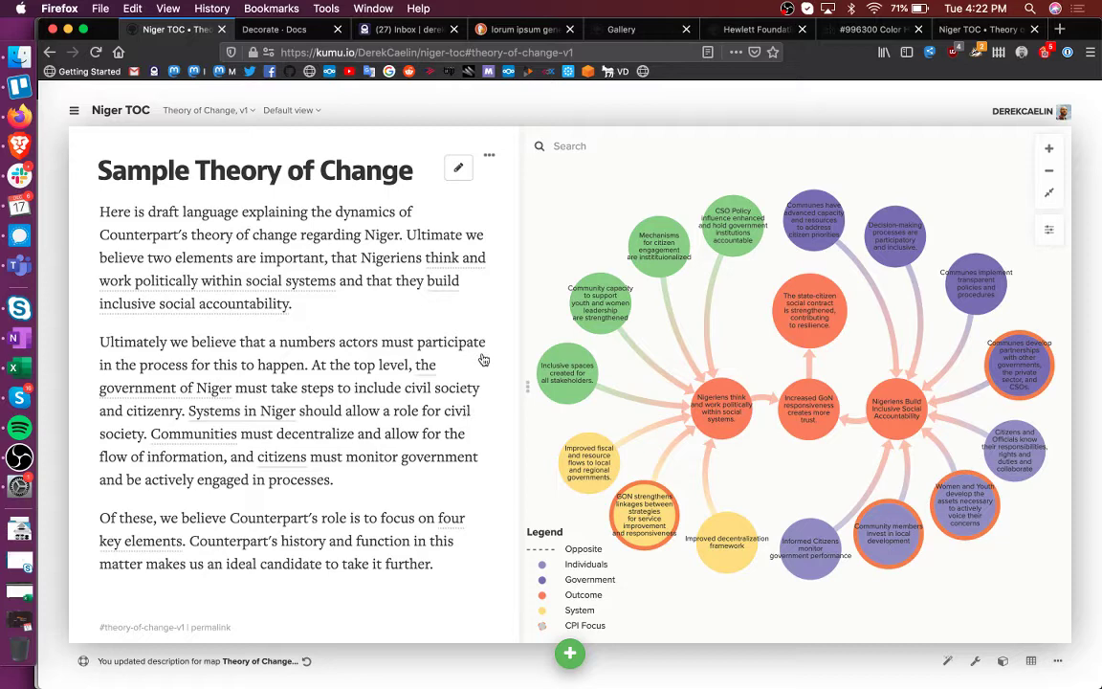
left_click(724, 413)
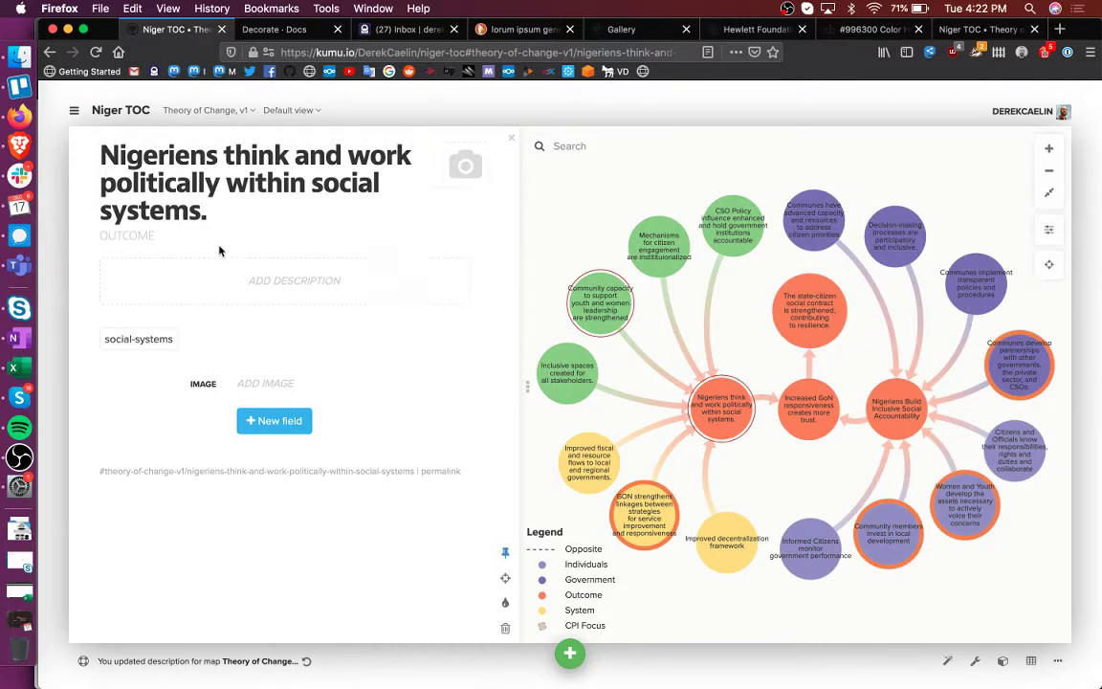
mouse_move(148, 238)
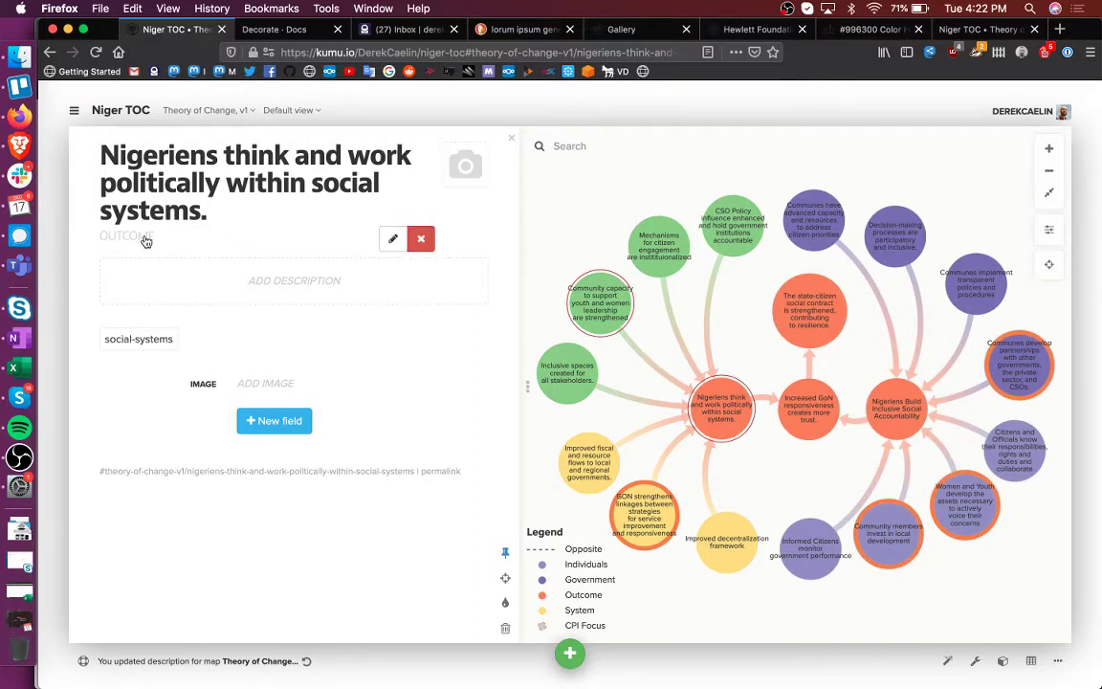
left_click(389, 240)
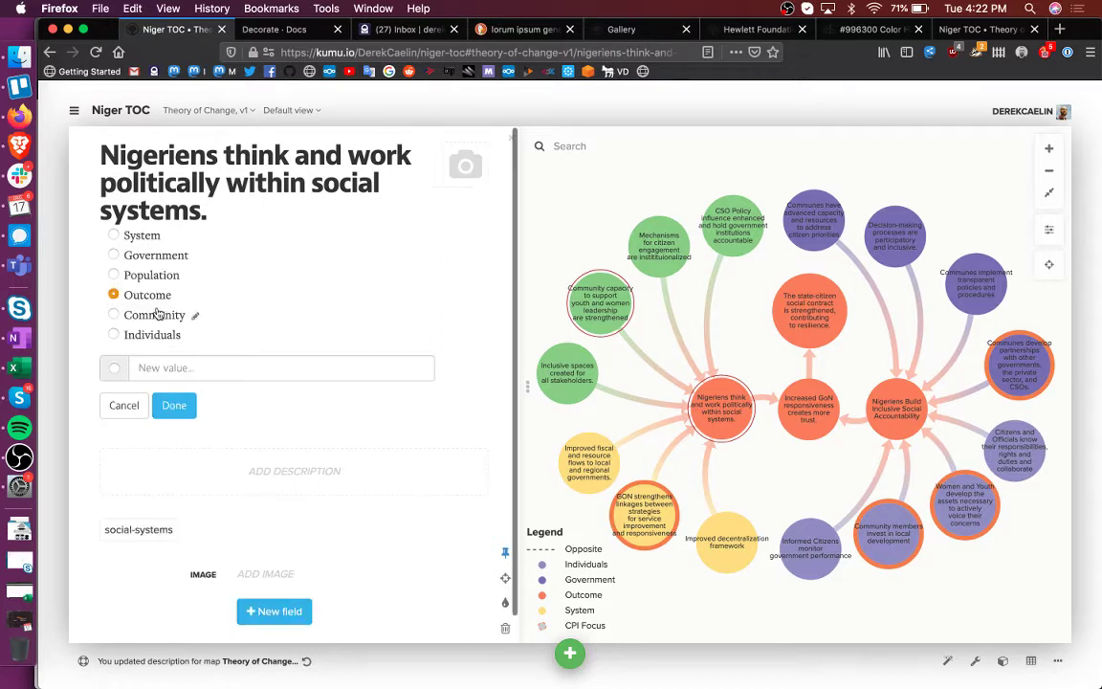
left_click(180, 405)
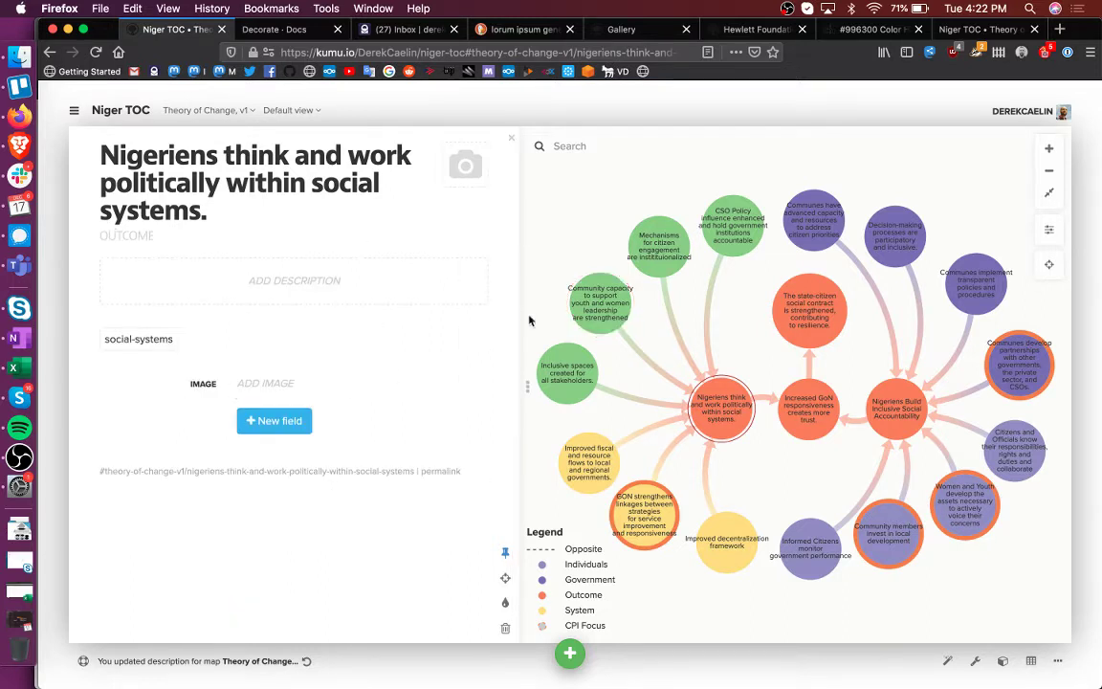
left_click(605, 311)
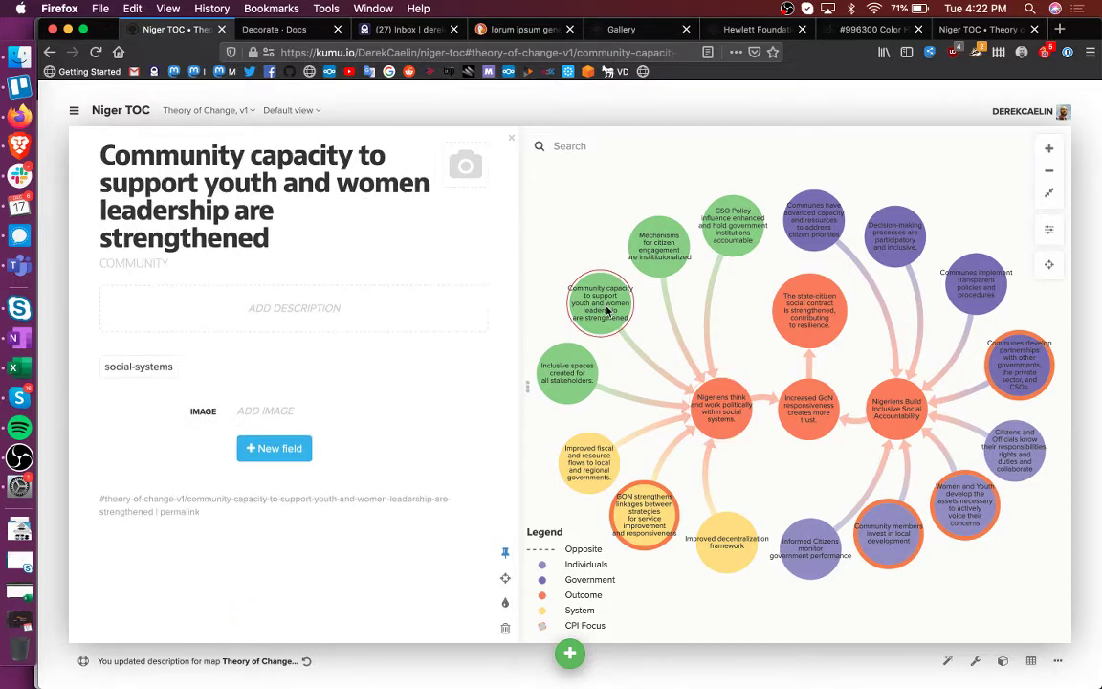
left_click(579, 242)
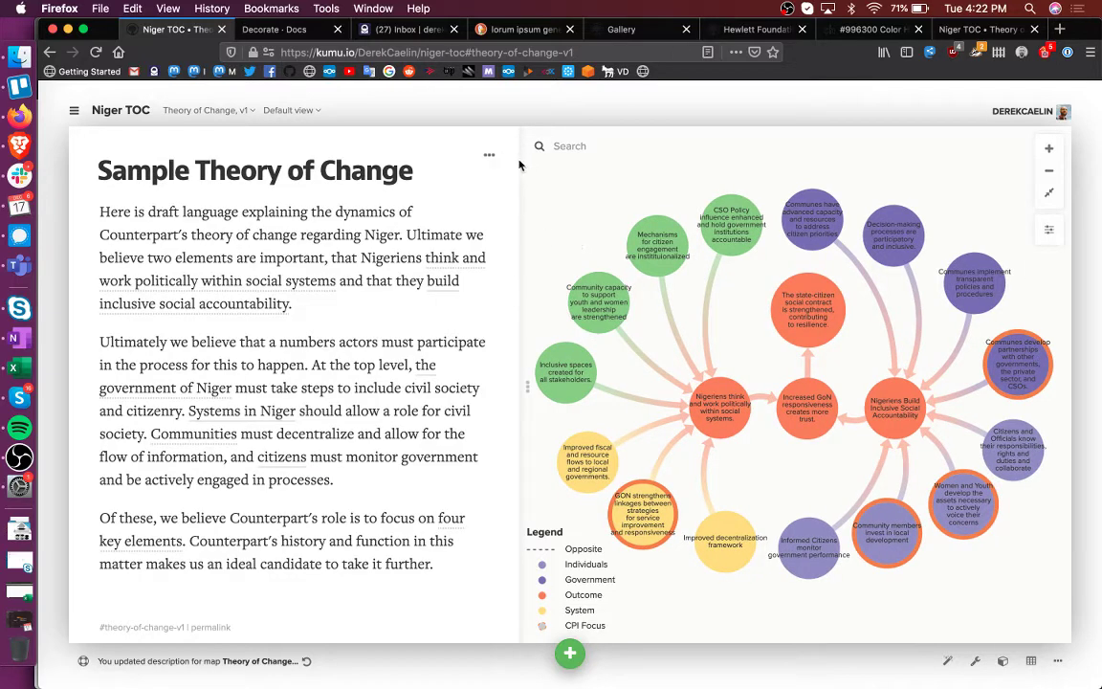
- Open the current view's Highlight elements settings under More Options
left_click(718, 404)
left_click(1049, 228)
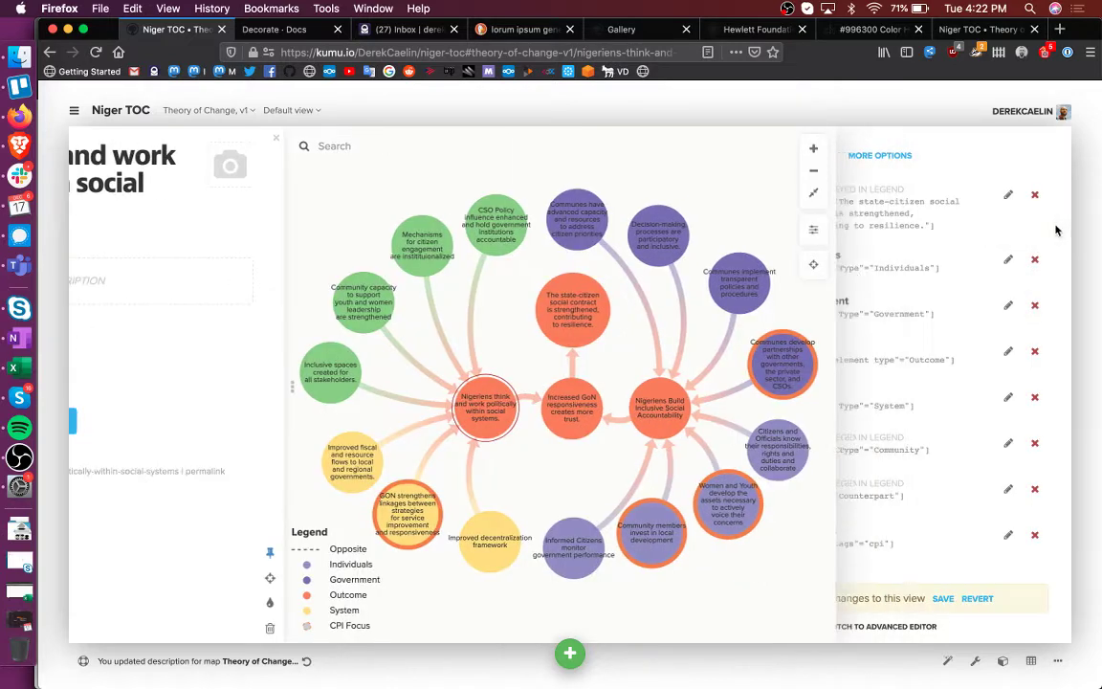
scroll(927, 308, "up", 4)
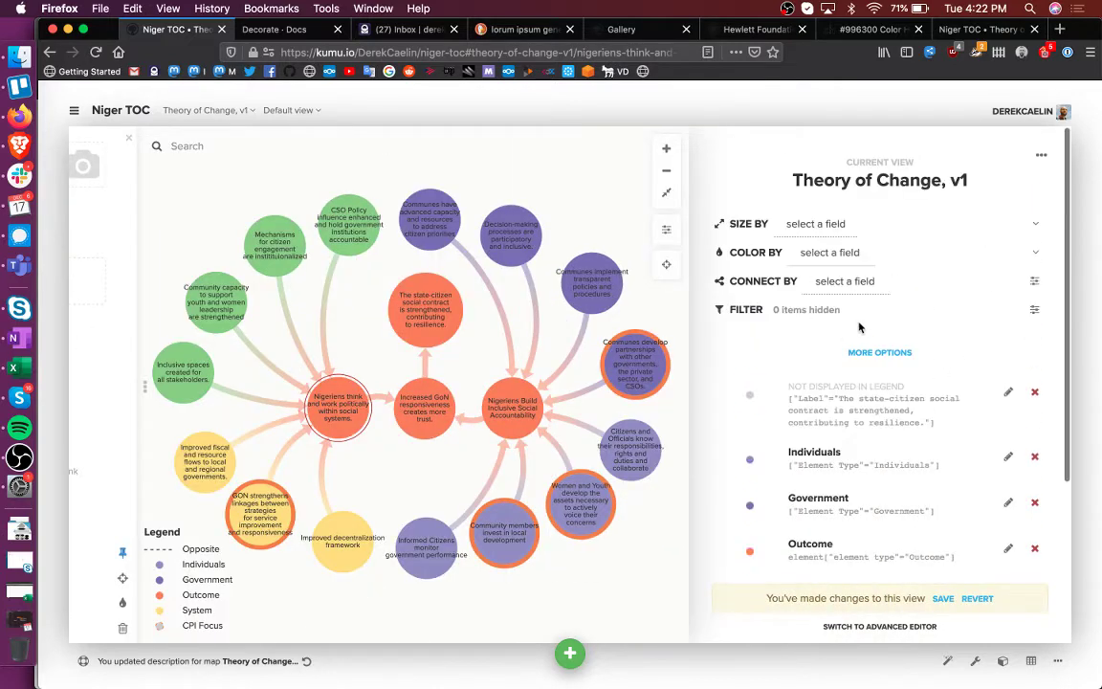
left_click(889, 353)
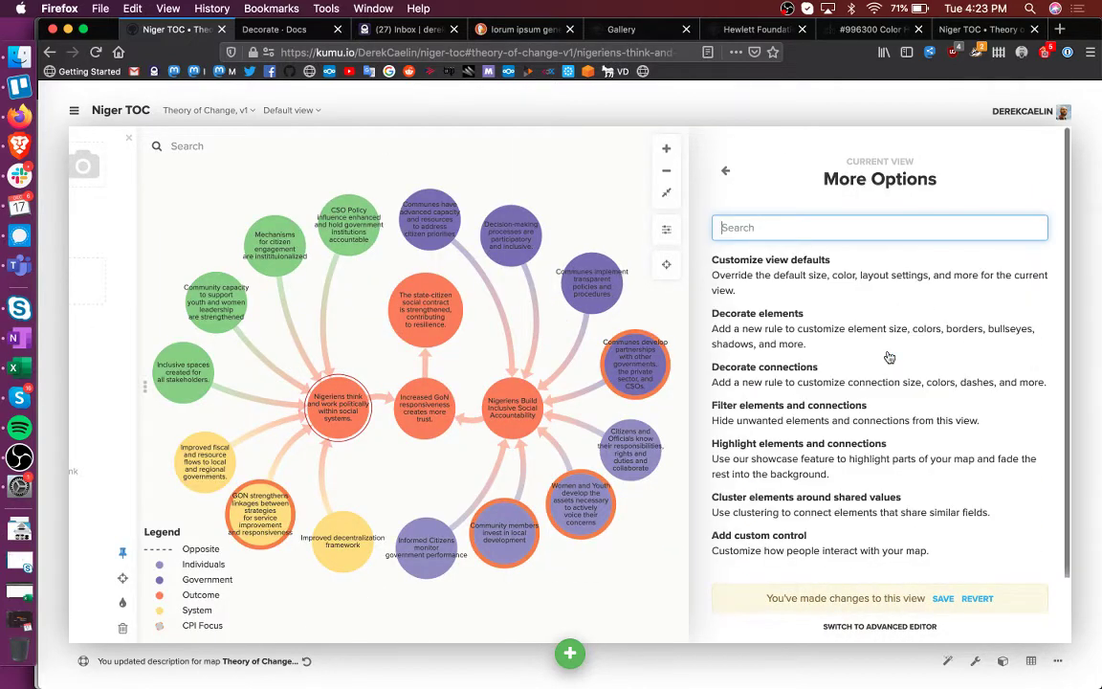
left_click(719, 404)
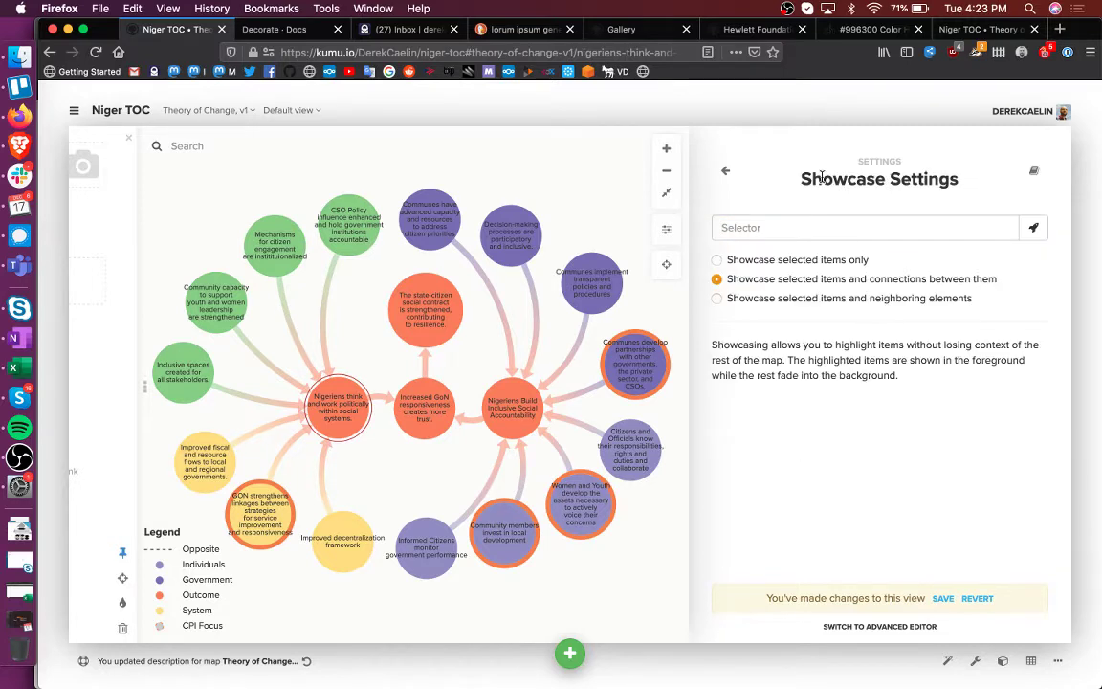
- Build and apply an Element Type is Outcome selector to showcase the Outcome elements
left_click(995, 228)
left_click(1037, 230)
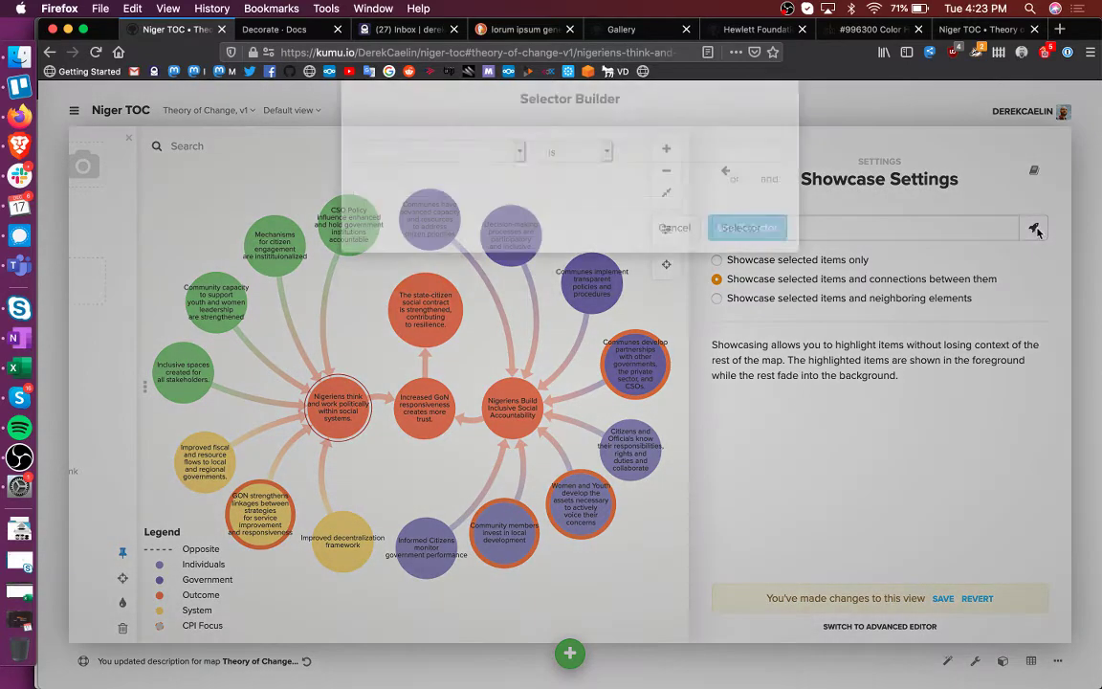
left_click(476, 185)
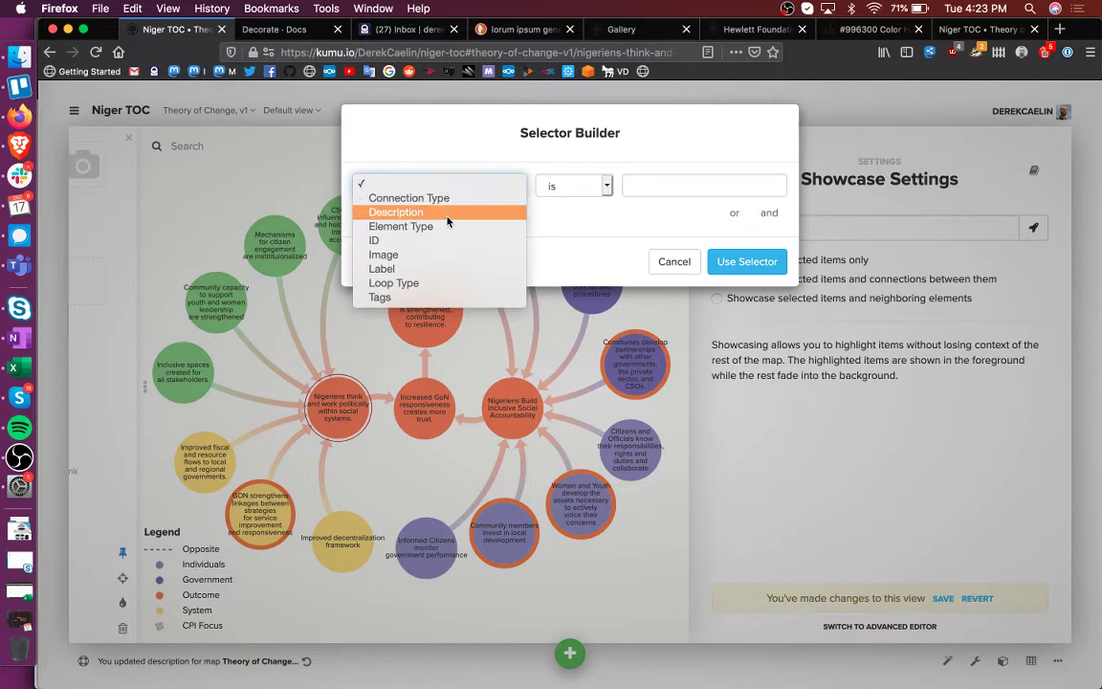
left_click(401, 226)
left_click(646, 189)
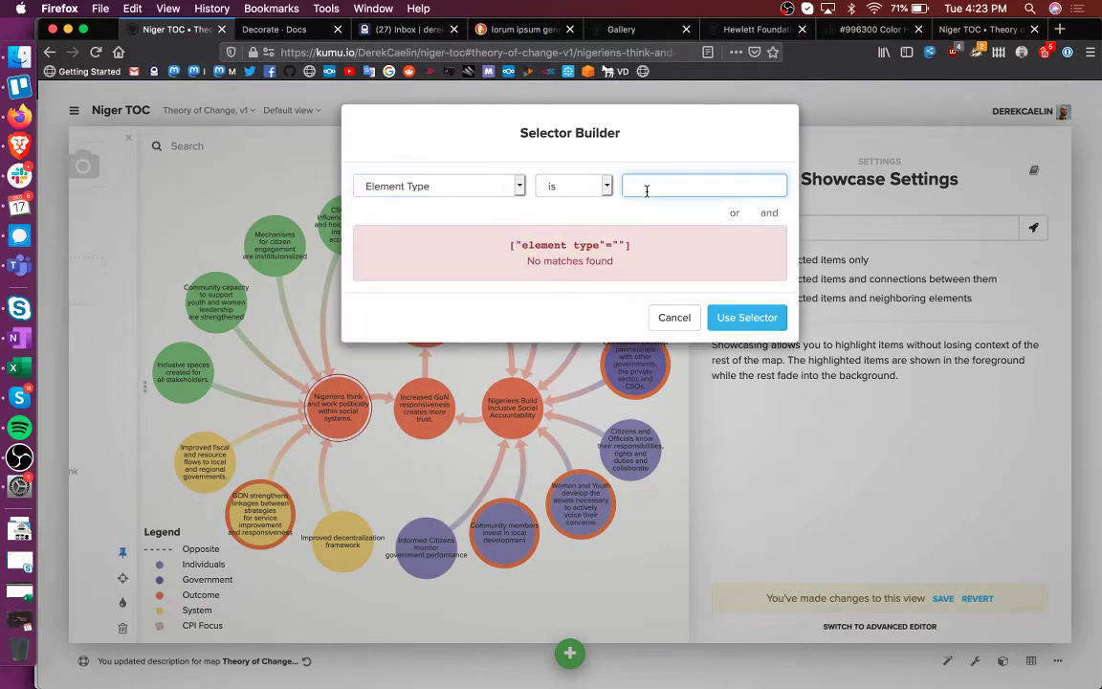
type("out")
left_click(653, 219)
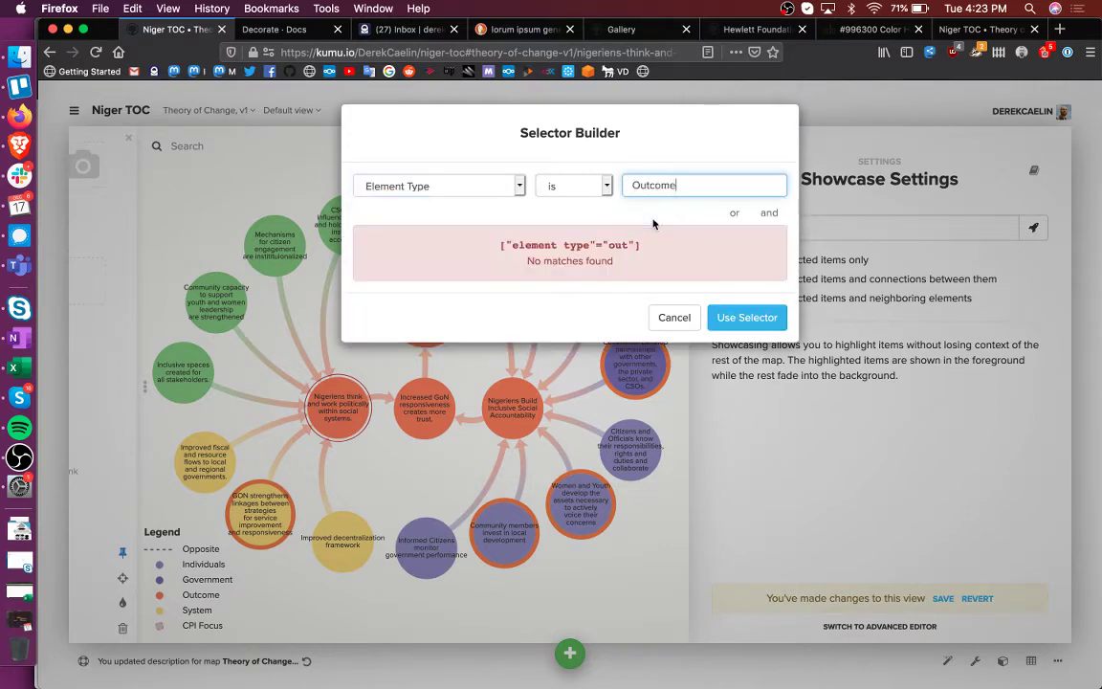
left_click(739, 318)
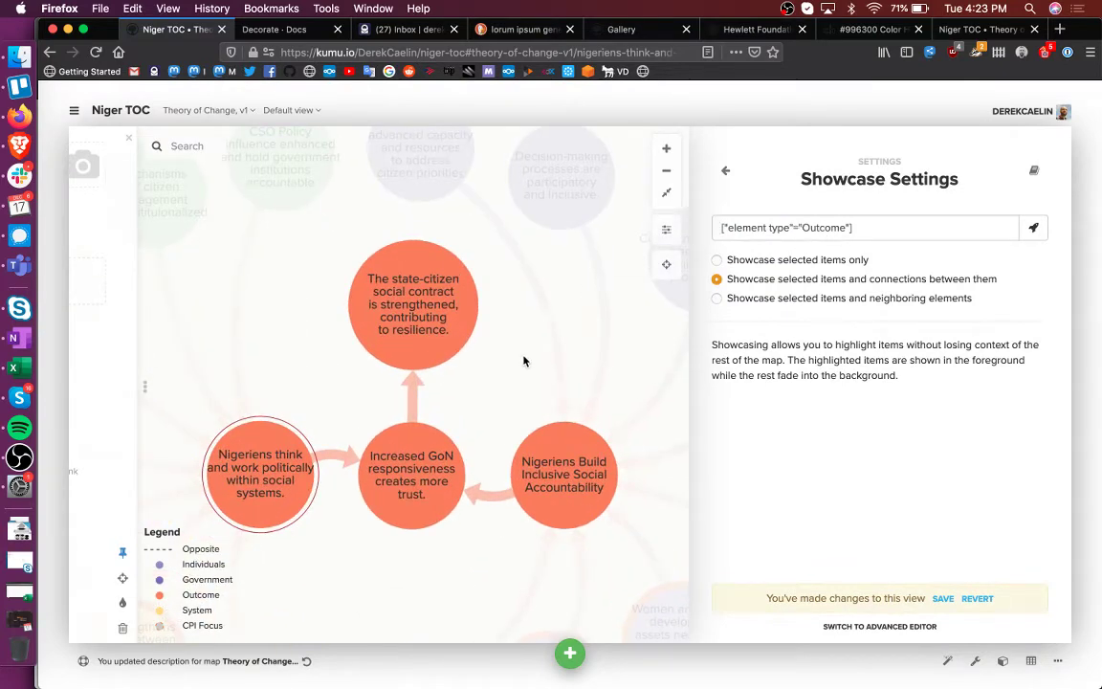
- Delete the Outcome selector text so the full map shows again
left_click(892, 229)
key("super+a")
key("BackSpace")
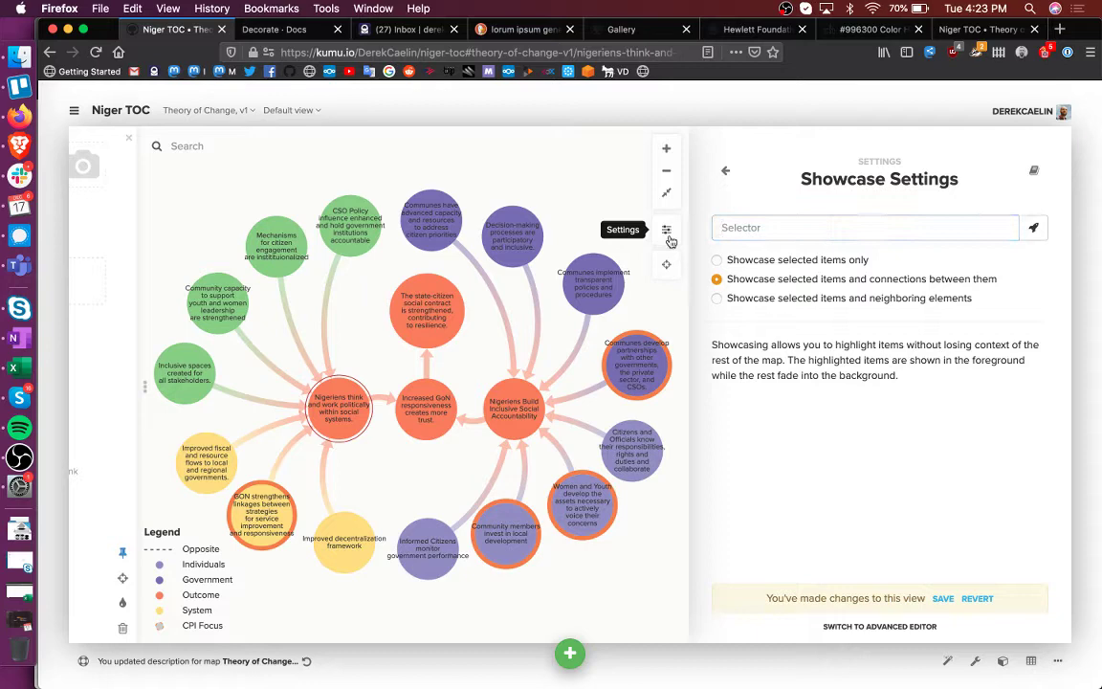
- In the Selector Builder, match on Tags and enter, then clear, the cpi value
left_click(1034, 227)
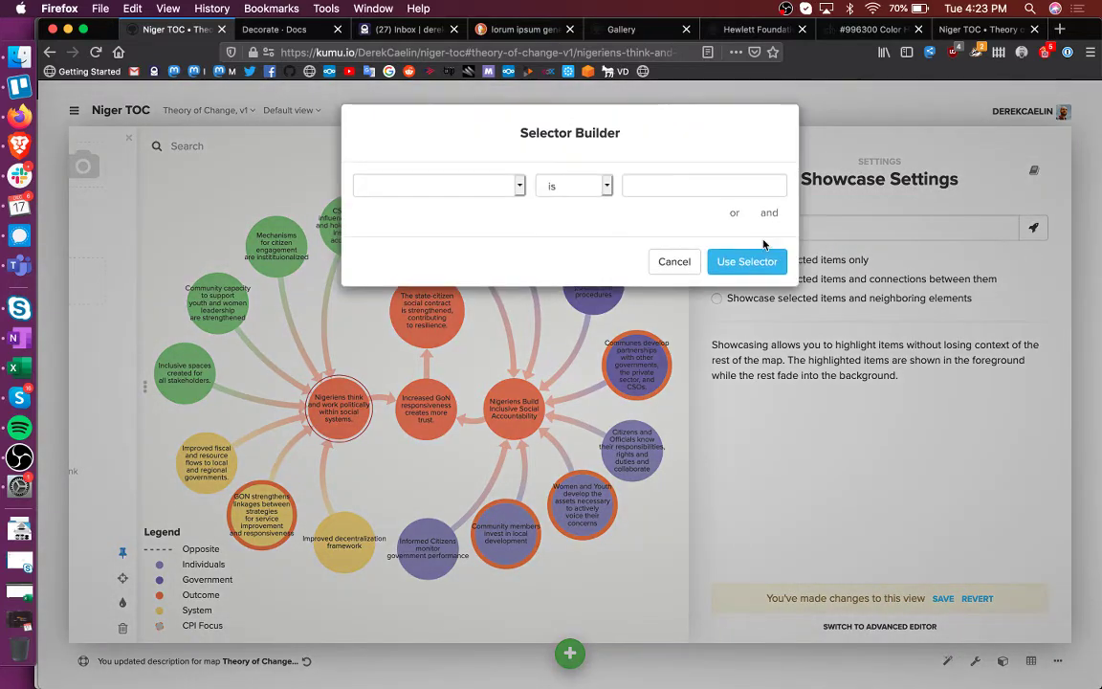
left_click(440, 194)
left_click(431, 296)
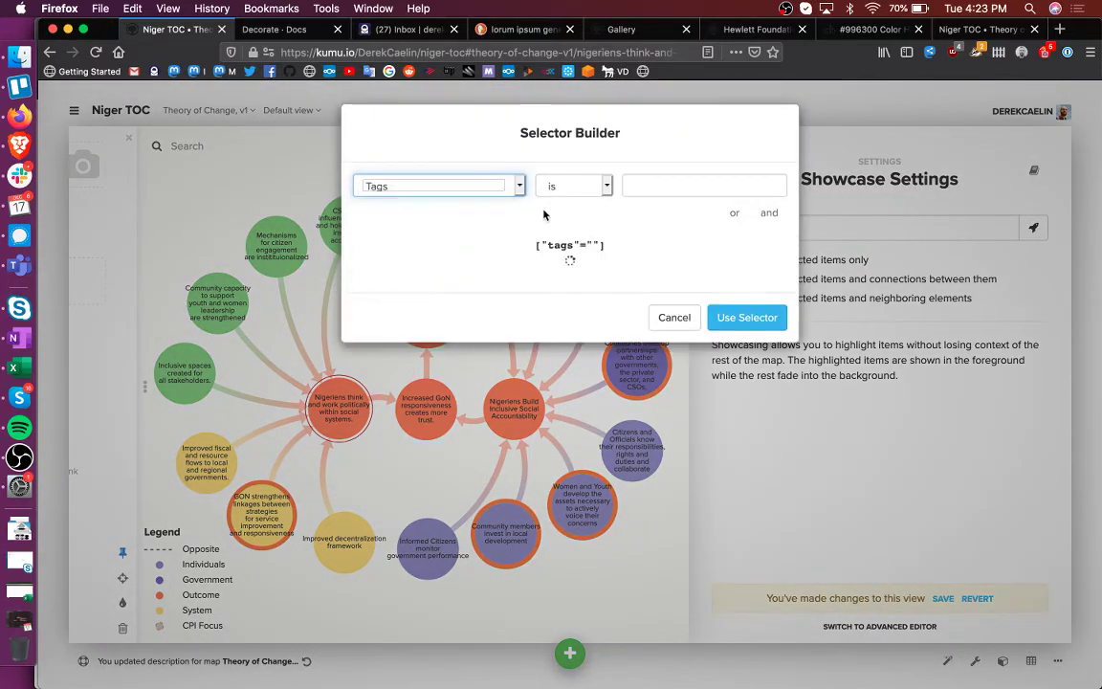
left_click(655, 186)
type("cpi")
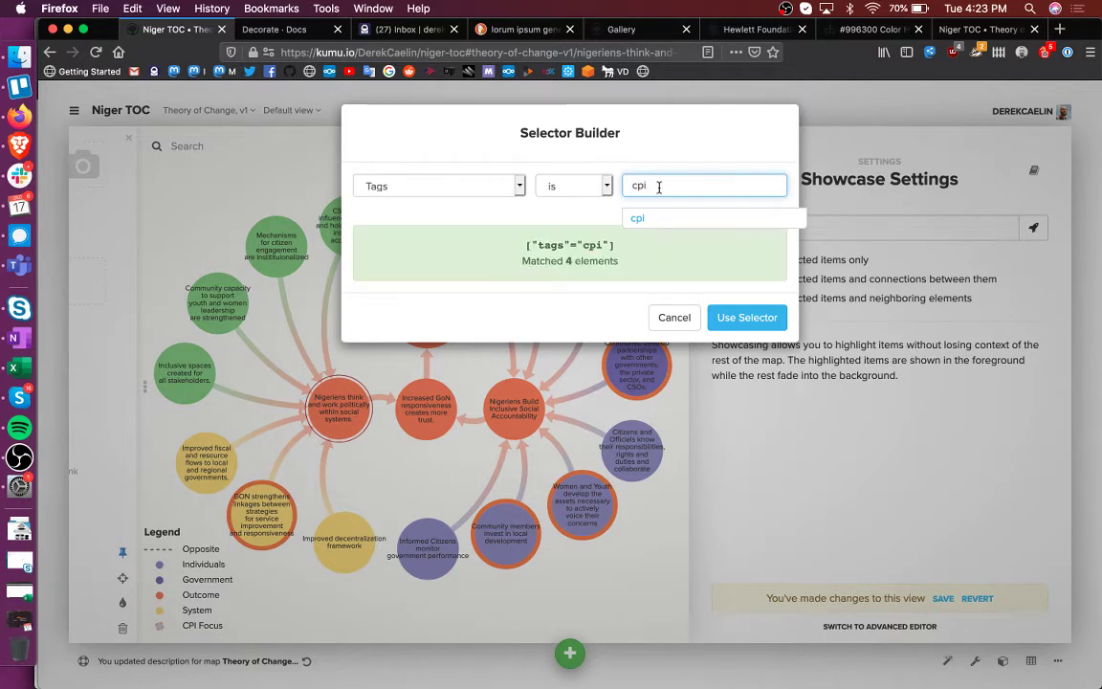
left_click(656, 219)
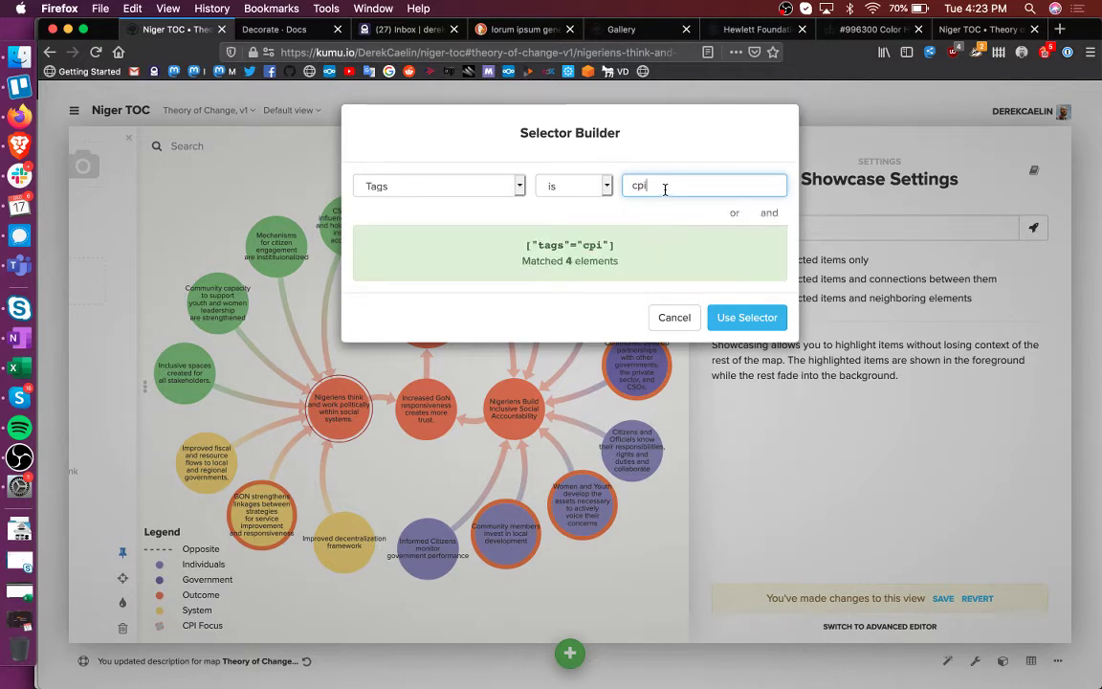
double_click(665, 187)
key("BackSpace")
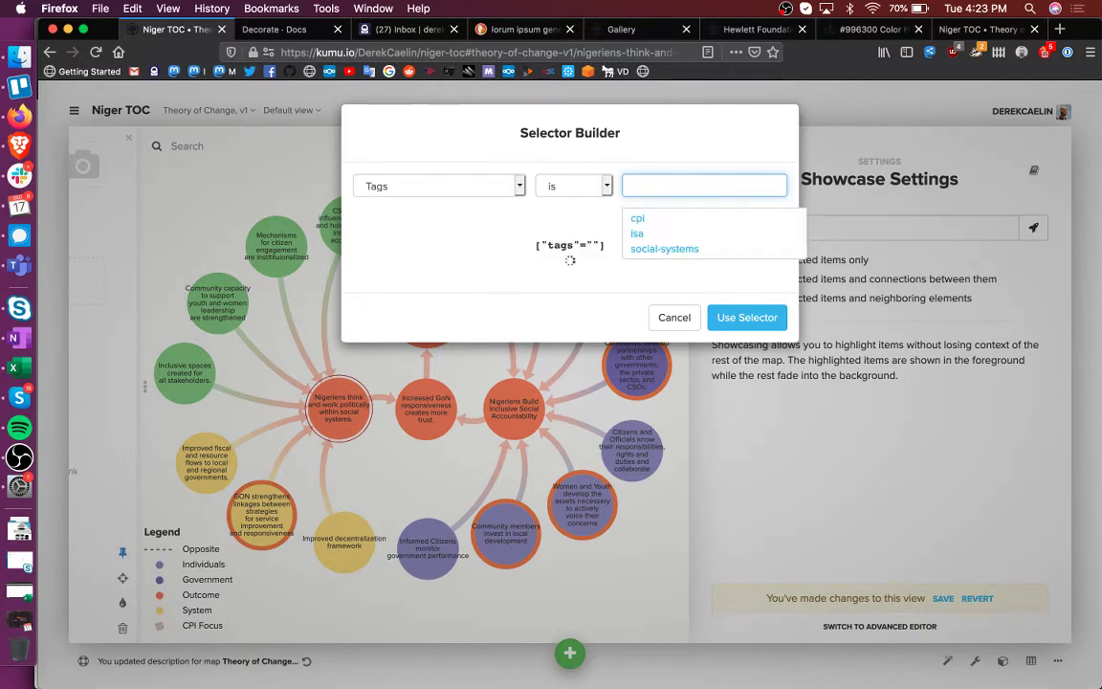
- Showcase the social-systems tag and view the central Nigeriens think and work politically element
left_click(657, 250)
left_click(733, 313)
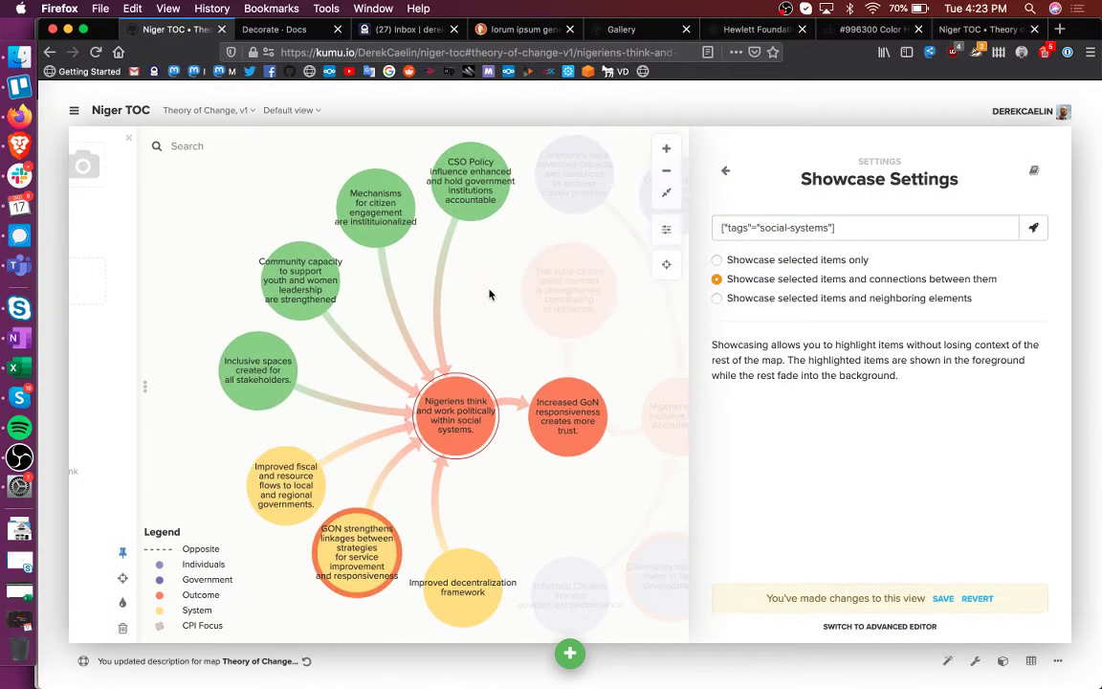
left_click(412, 388)
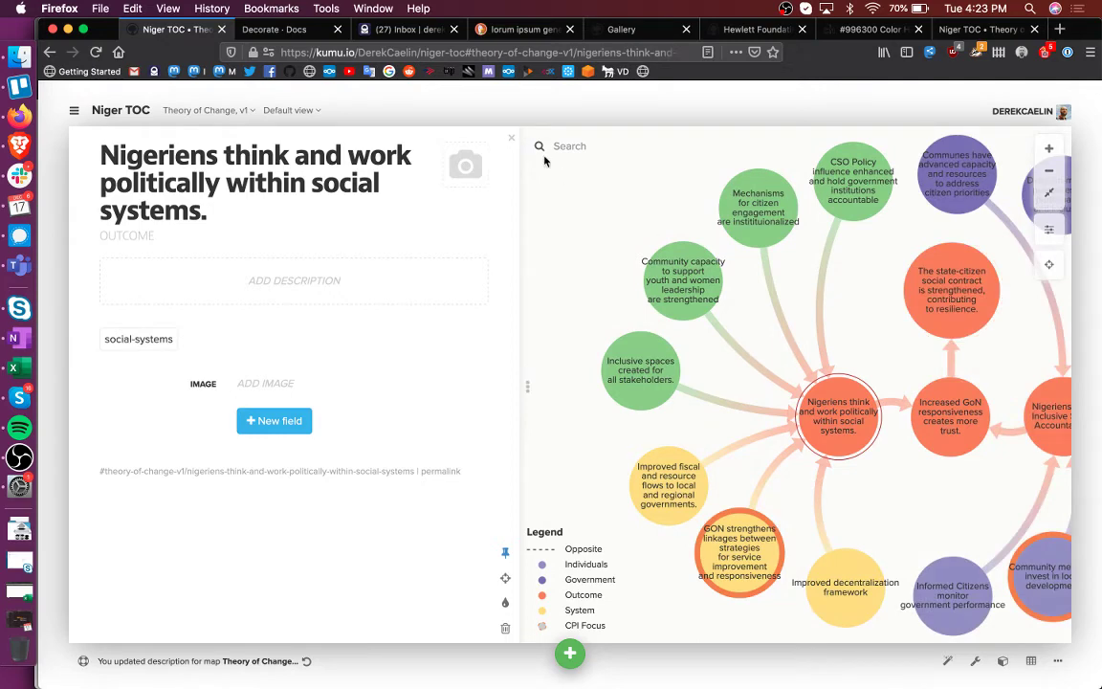
- Return to the fitted map description, edit it, and highlight its social-systems selector
left_click(511, 138)
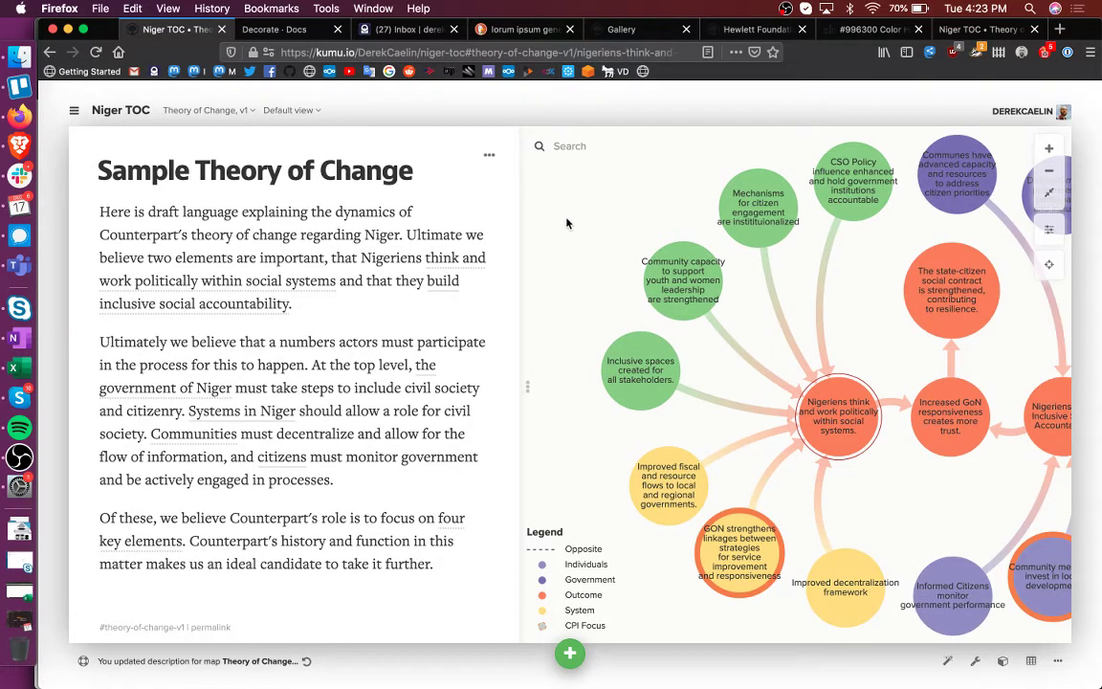
left_click(1050, 195)
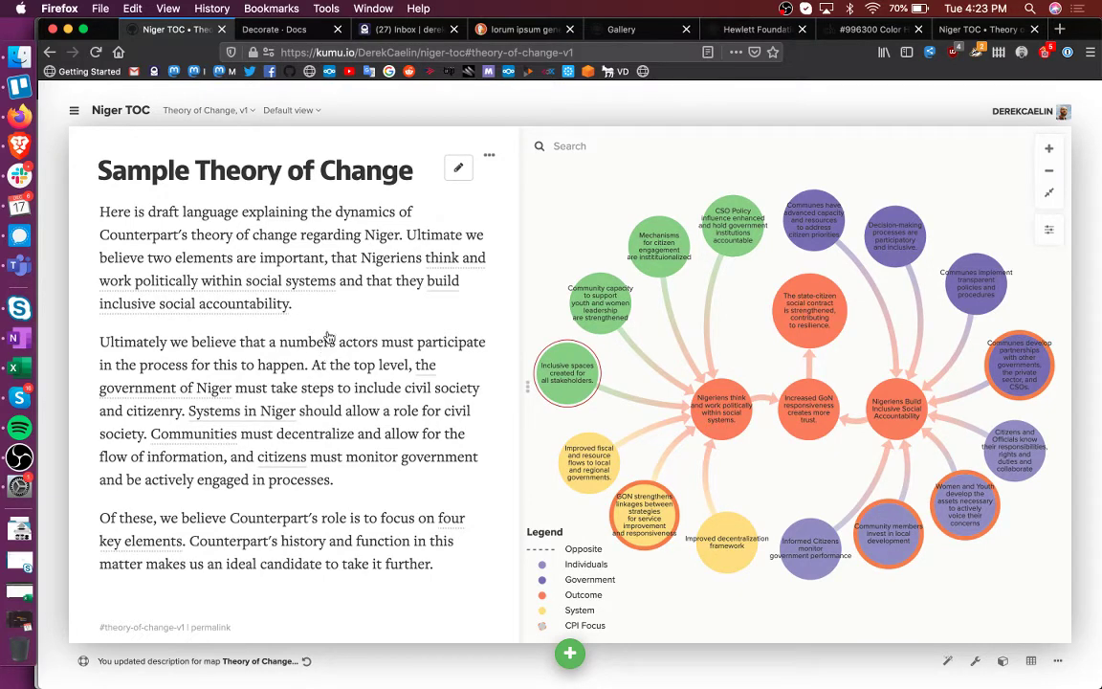
left_click(460, 169)
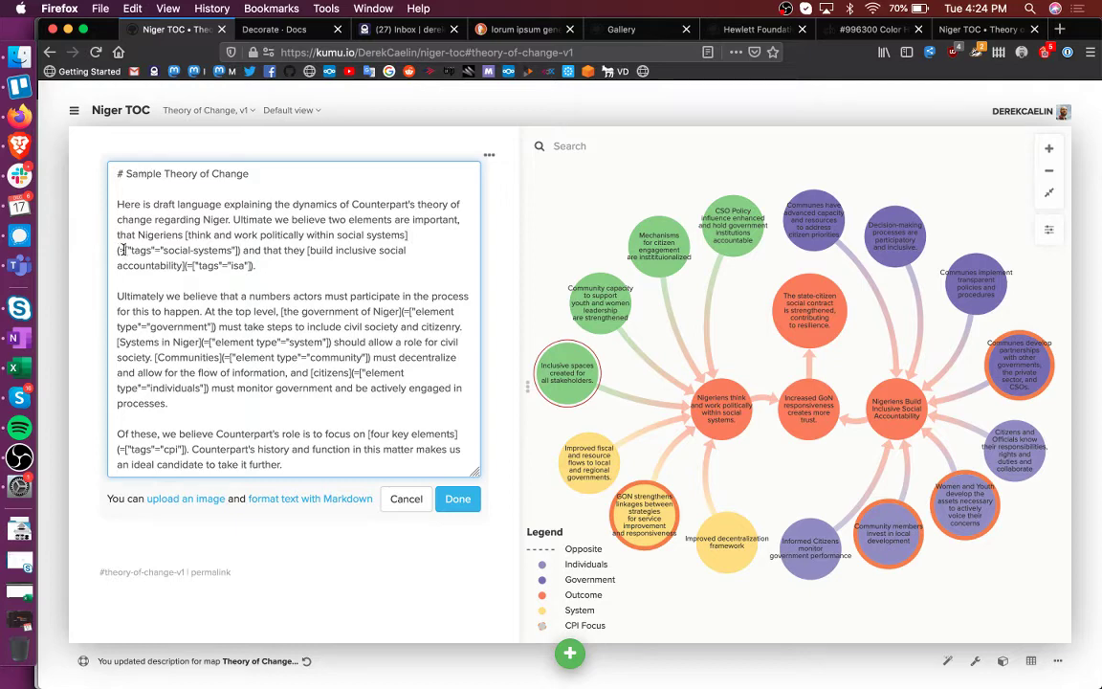
left_click_drag(121, 249, 246, 250)
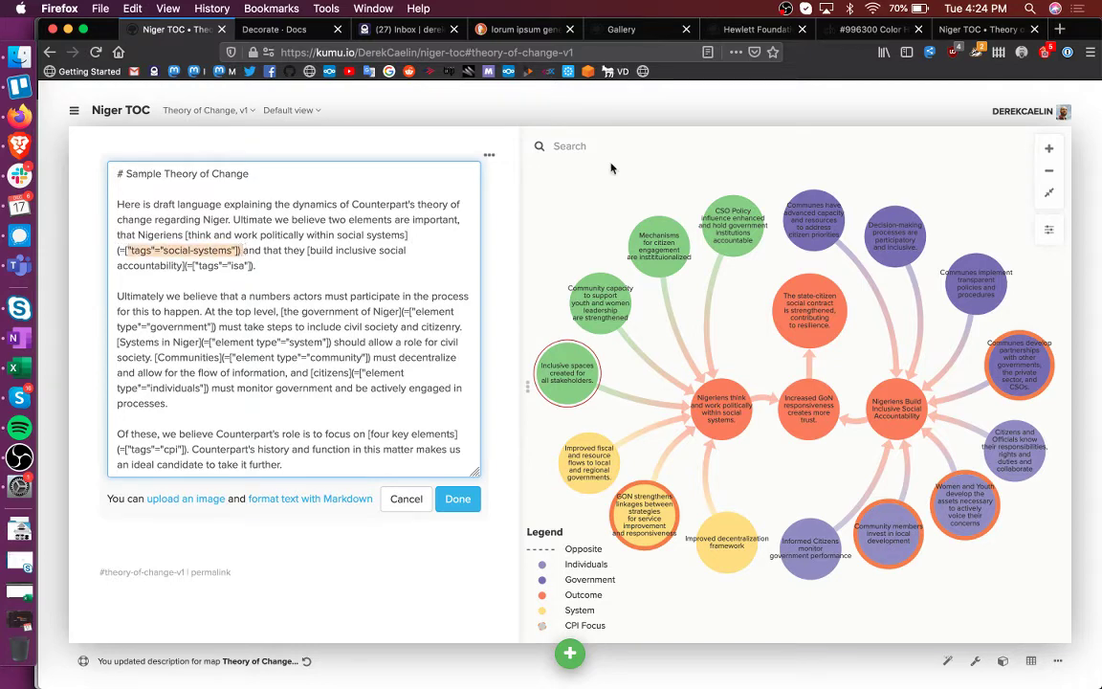
- Compare with the showcase selector, then re-highlight ["tags"="social-systems"] in the markdown
left_click(1050, 230)
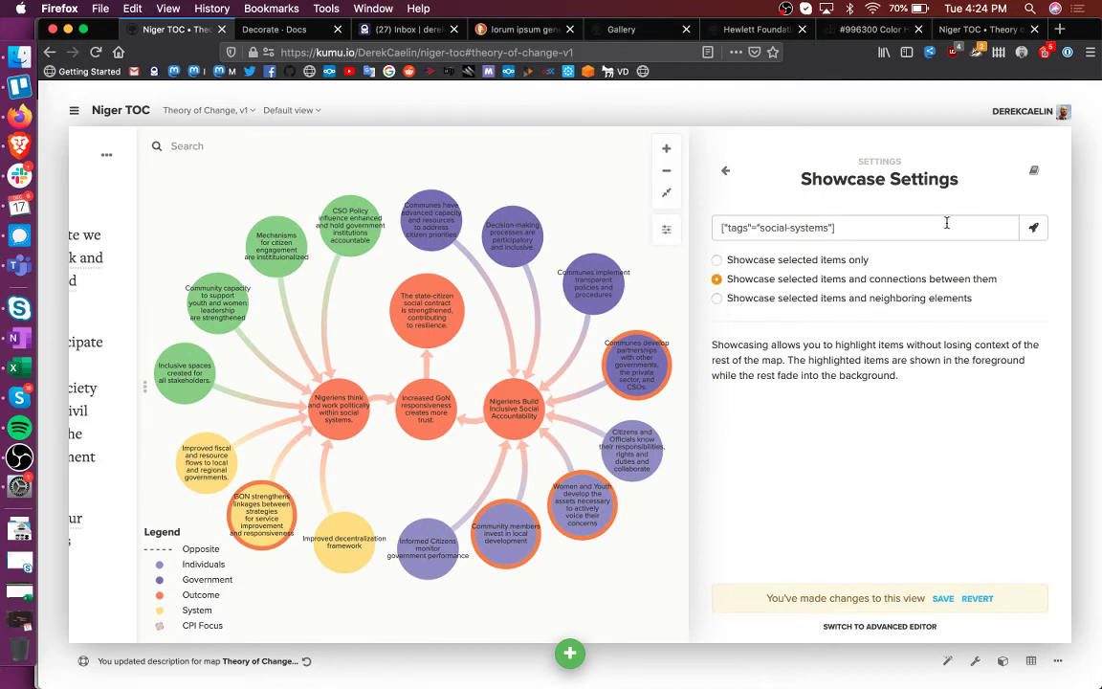
left_click(946, 222)
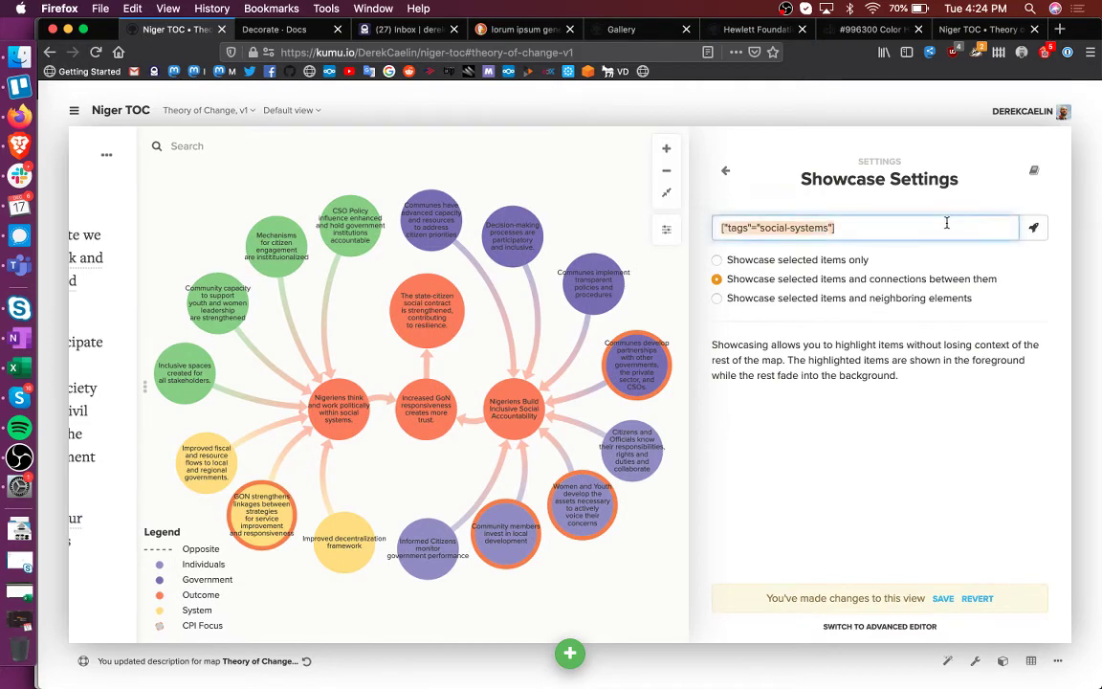
left_click(667, 229)
left_click(458, 168)
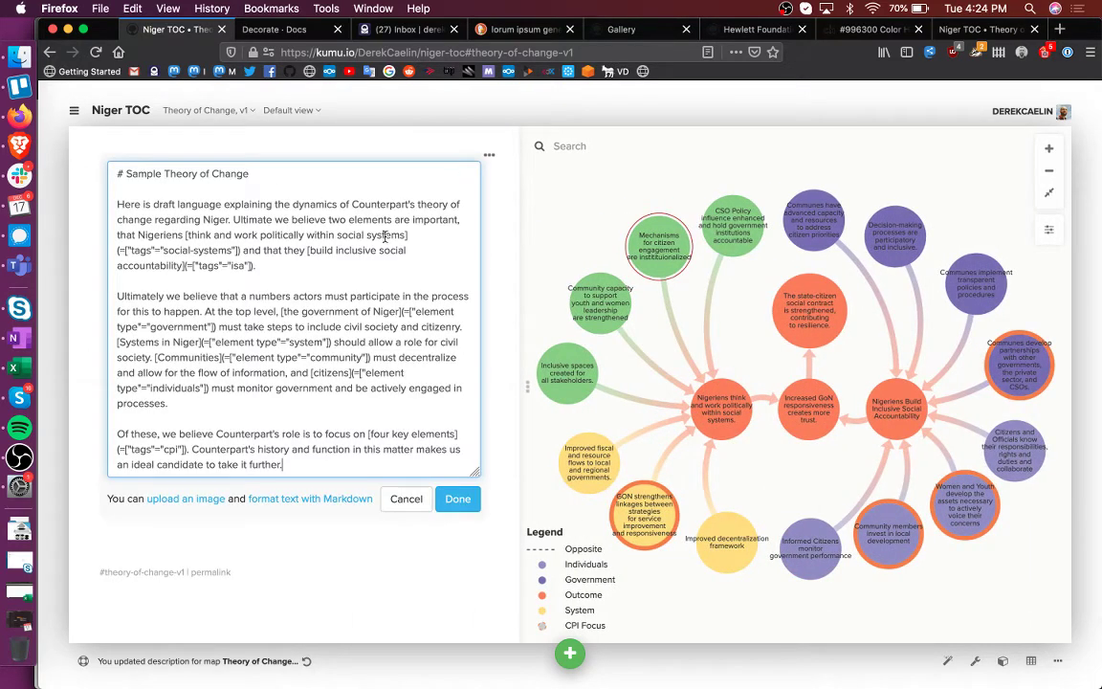
left_click(239, 250)
left_click_drag(239, 249, 125, 256)
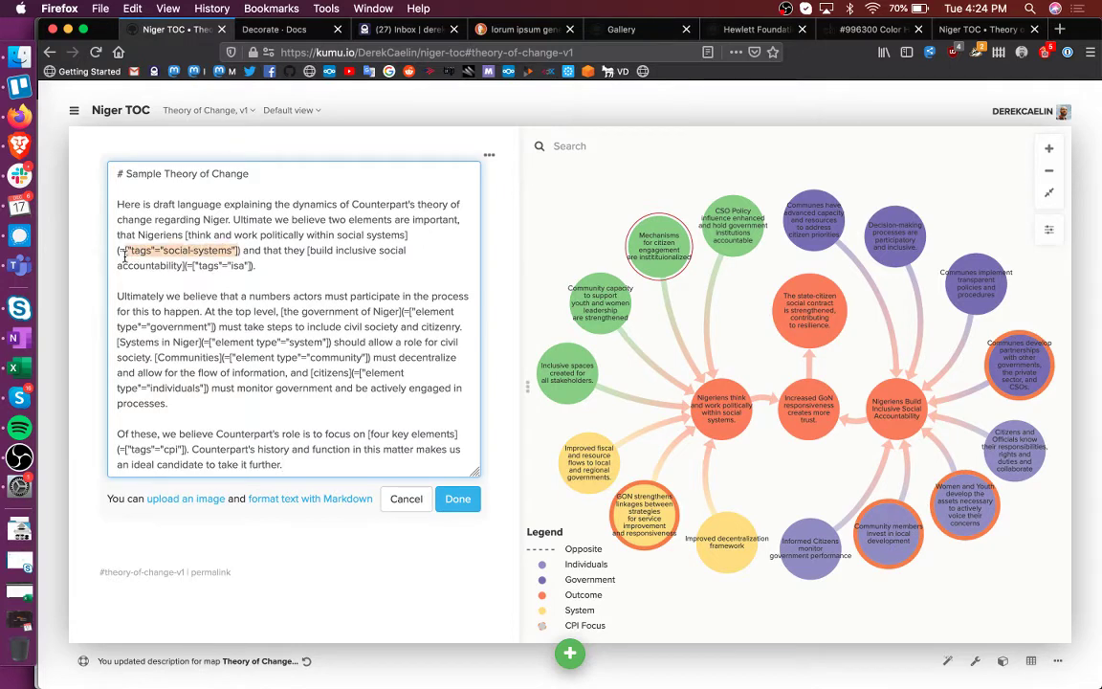
left_click(125, 256)
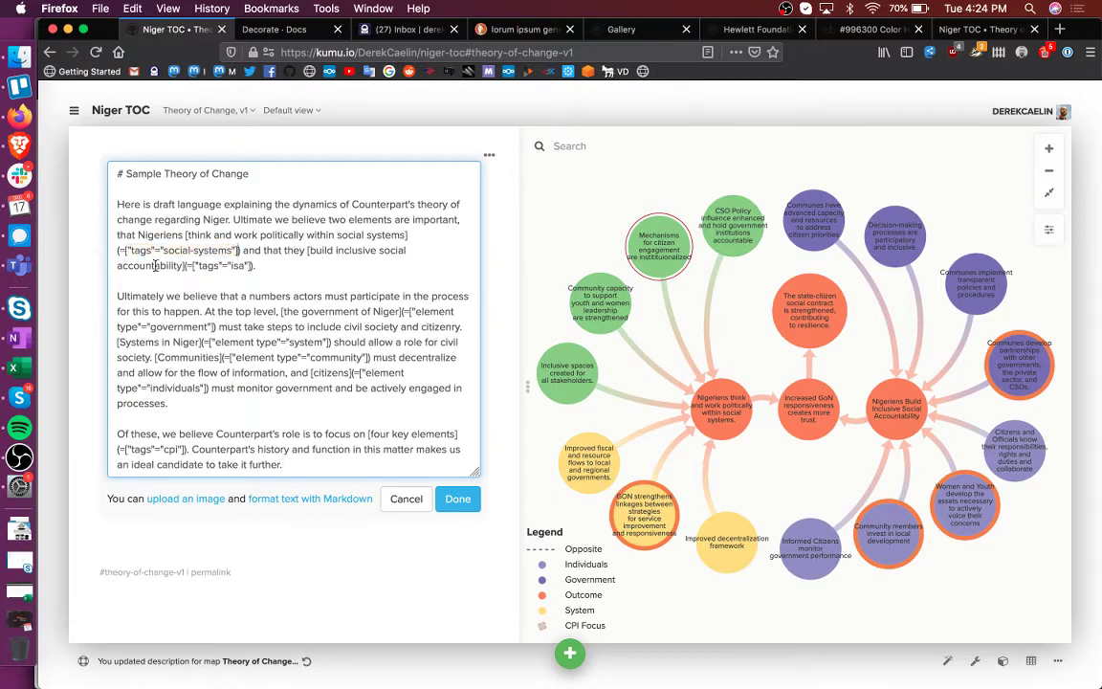
- Save the markdown and preview each link's showcase, ending on the citizens link's individual-type nodes
left_click(457, 500)
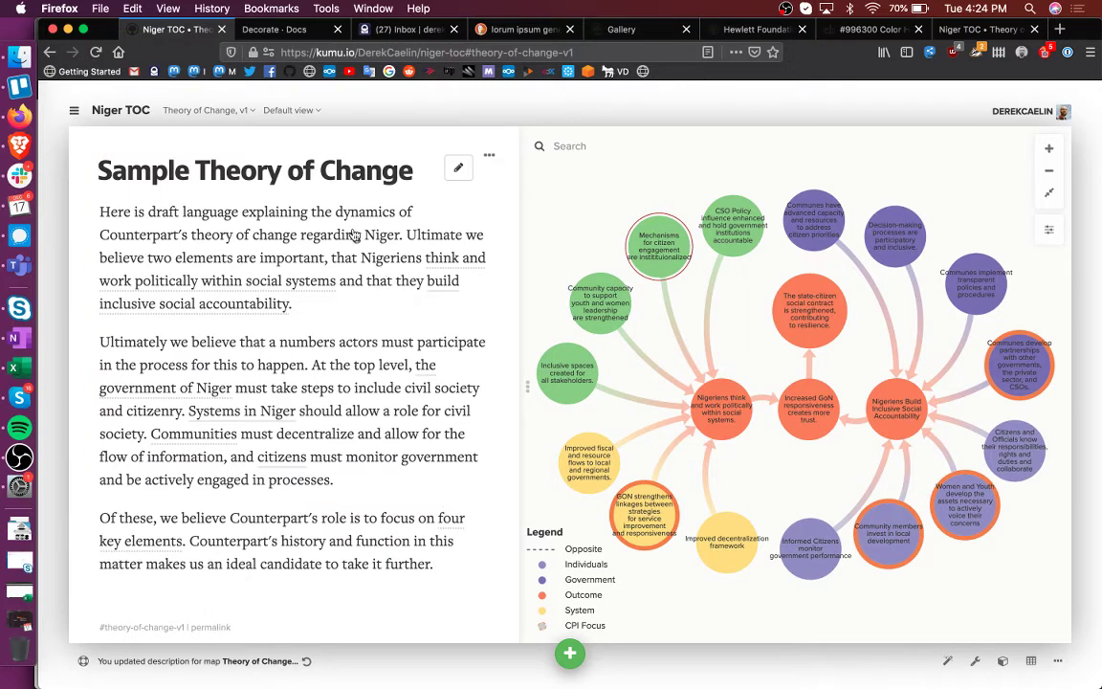
mouse_move(443, 253)
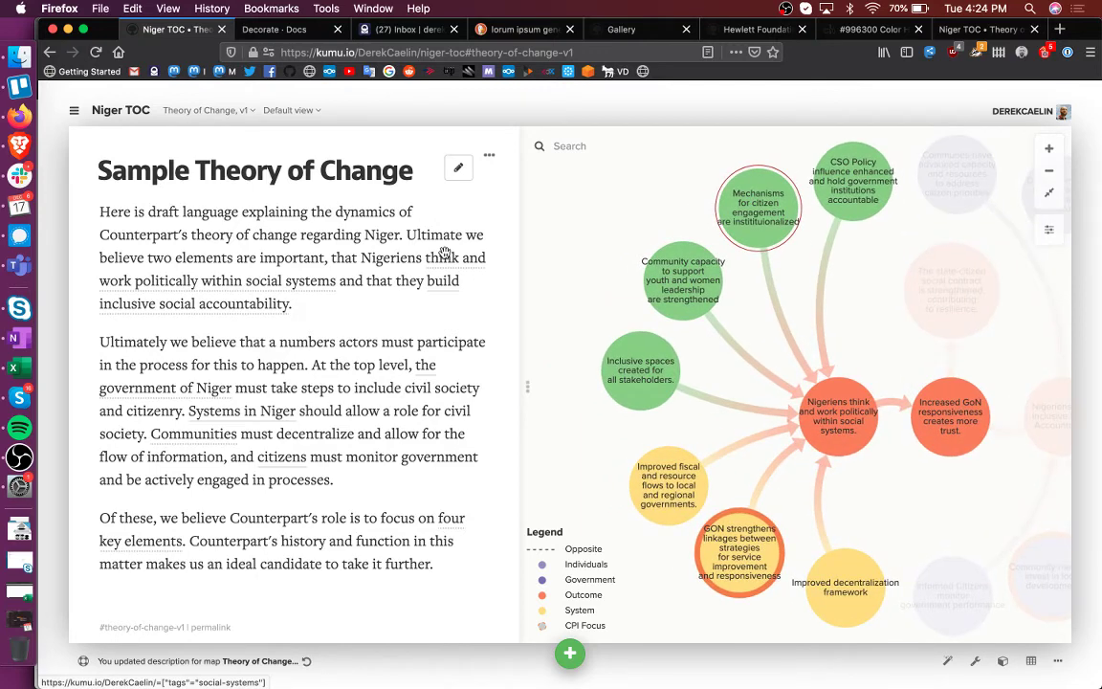
mouse_move(423, 367)
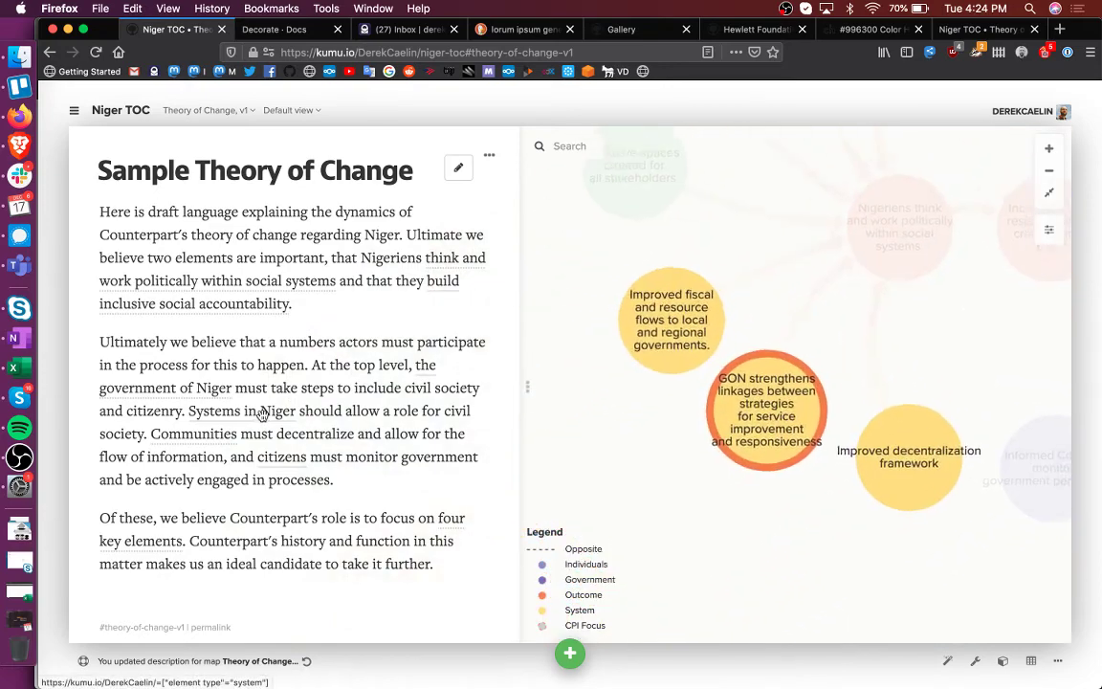
mouse_move(213, 426)
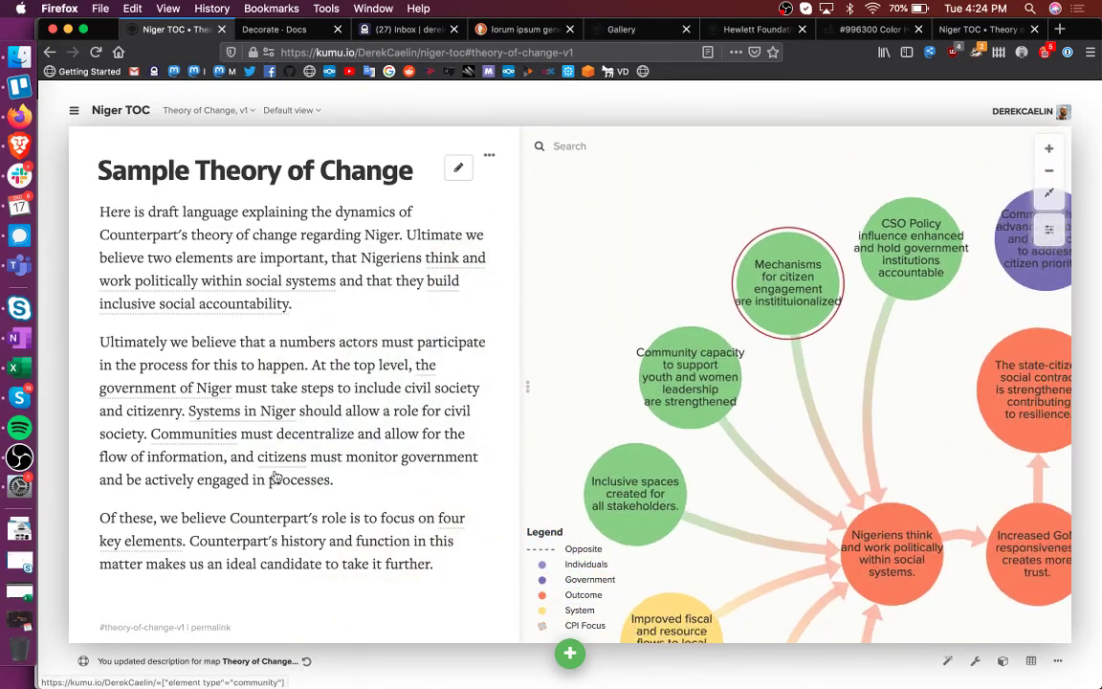
mouse_move(280, 456)
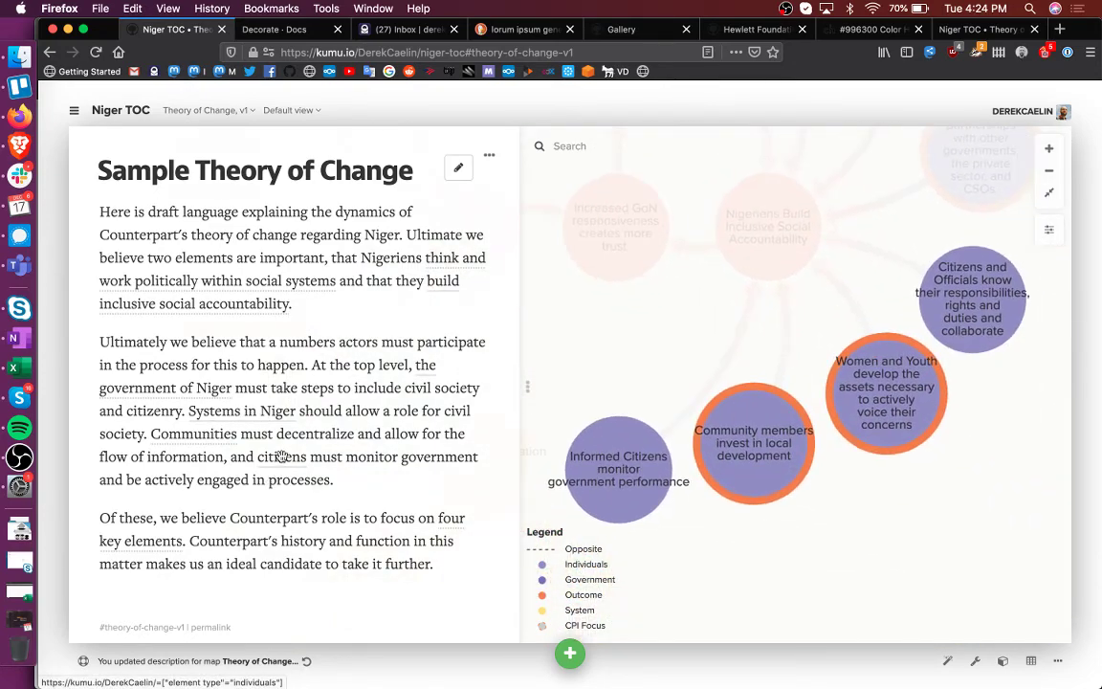